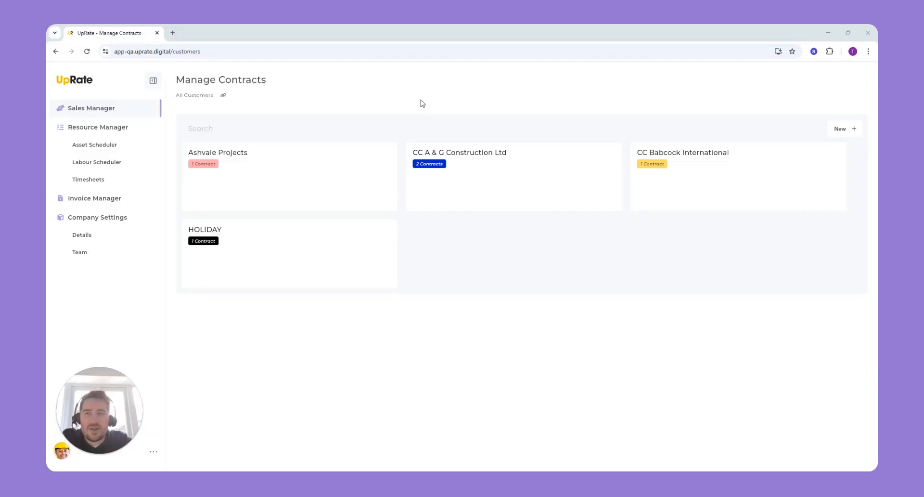
# Step: Open the Asset Scheduler and expand the week of 27/10/2025 to review the workers assigned to each crane
pyautogui.click(96, 148)
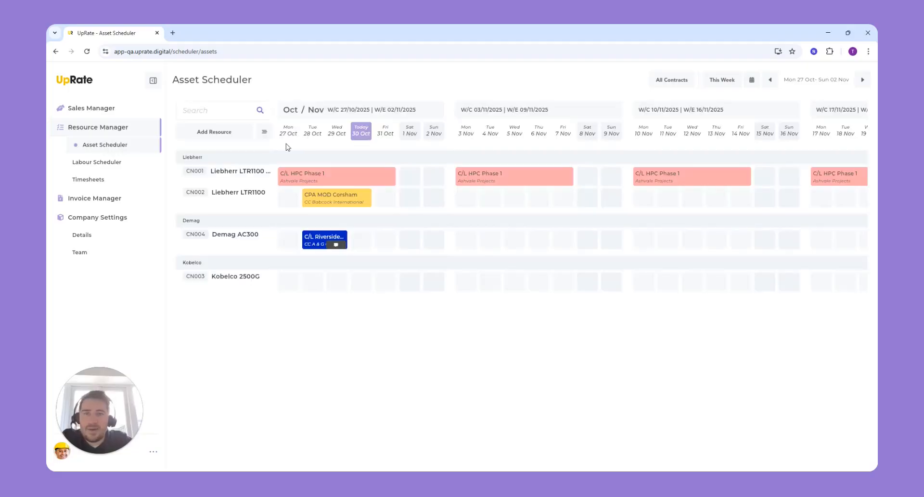
pyautogui.click(358, 118)
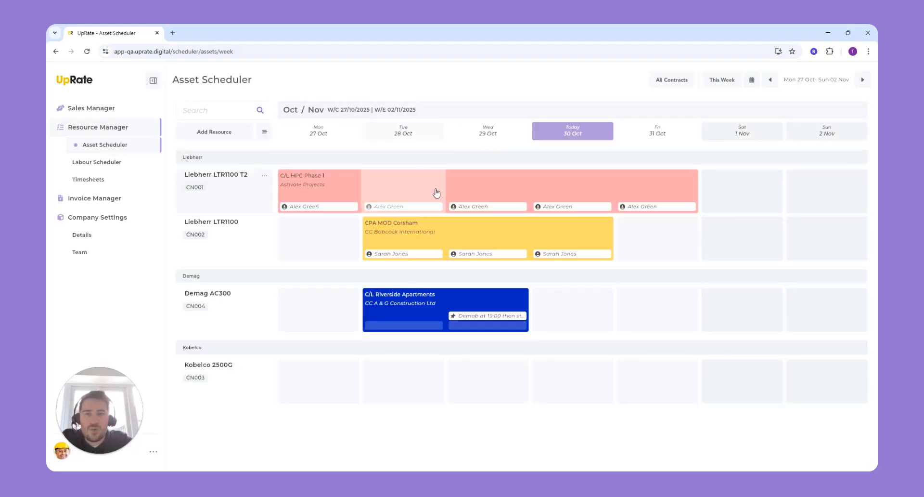
pyautogui.click(193, 231)
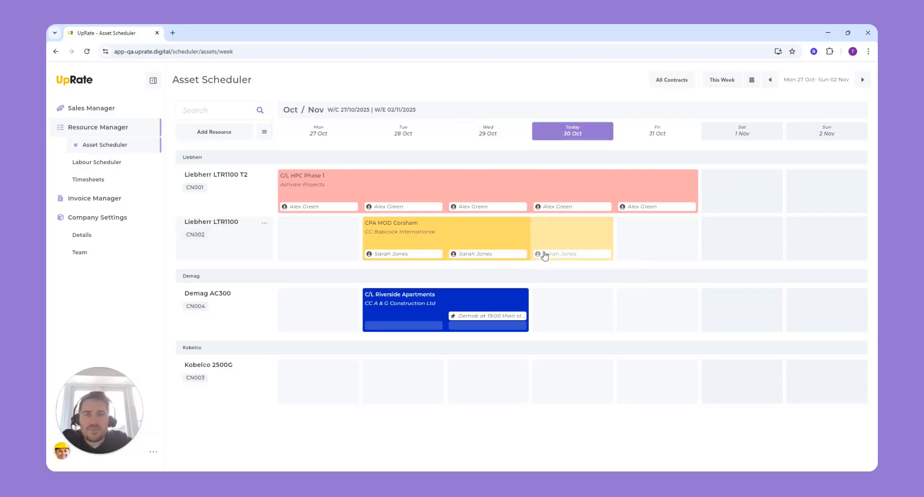
# Step: In the Labour Scheduler, remove the second PAYE worker from CPA MOD Corsham on 29 and 30 October and save
pyautogui.click(96, 163)
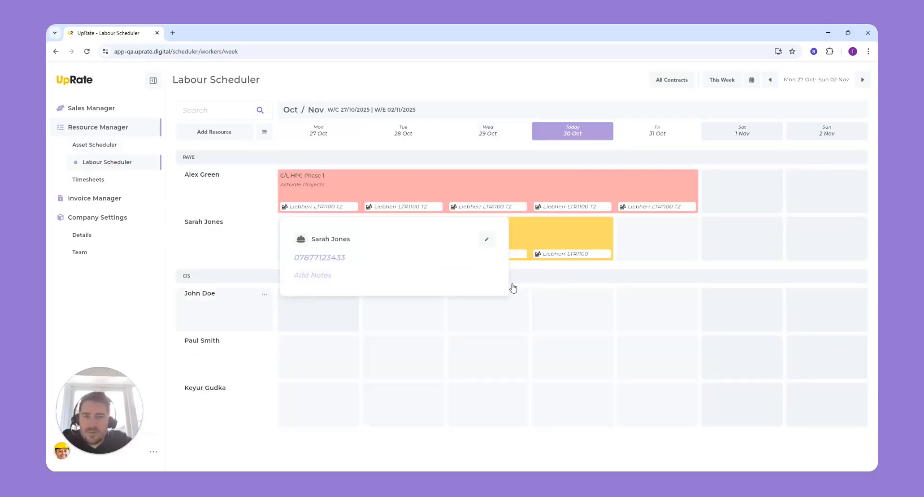
pyautogui.click(403, 111)
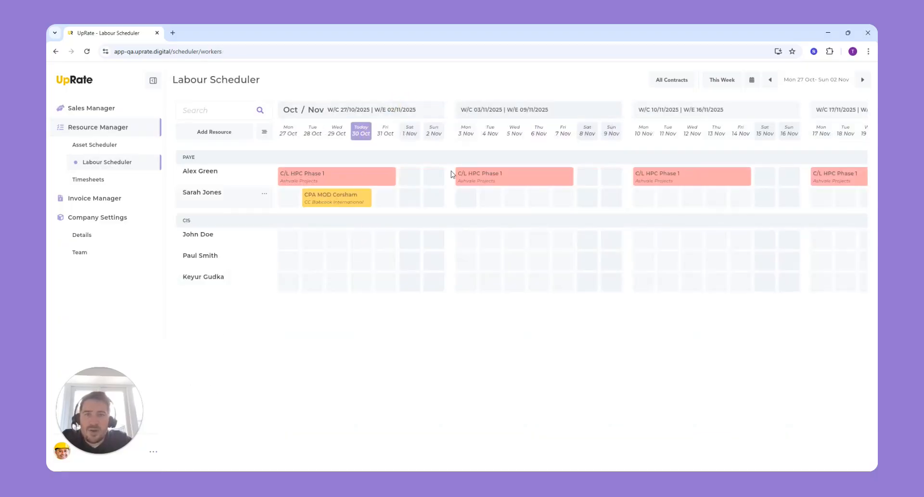
pyautogui.moveTo(207, 201)
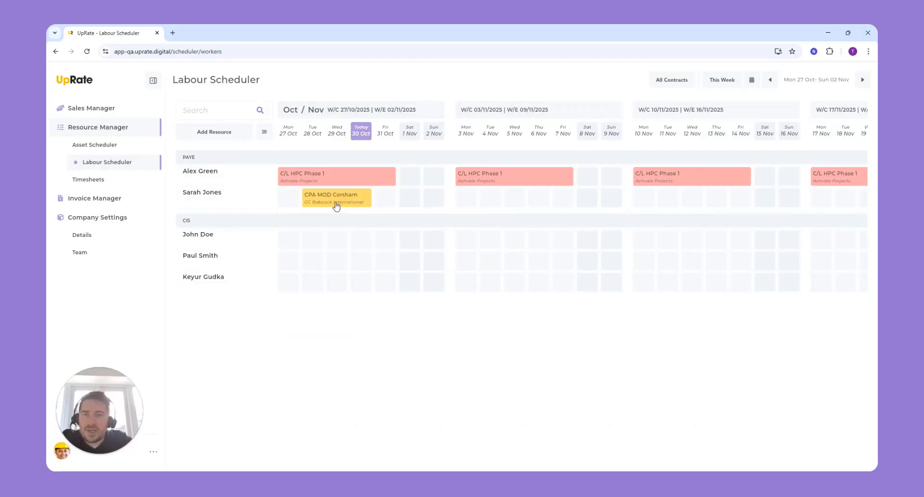
pyautogui.click(338, 201)
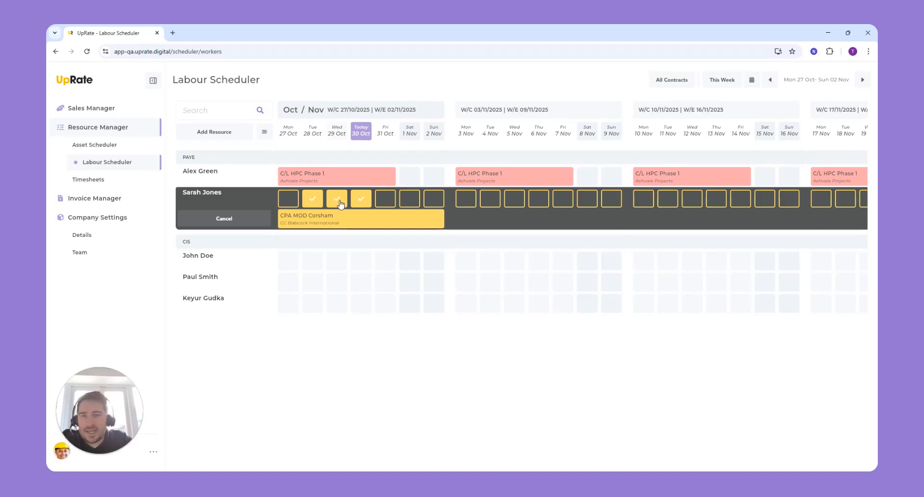
pyautogui.click(338, 199)
pyautogui.click(361, 200)
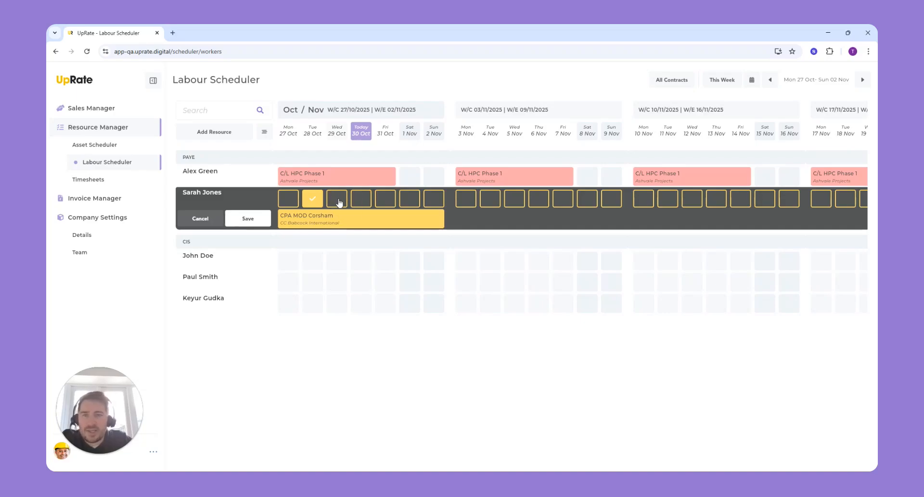
pyautogui.click(249, 218)
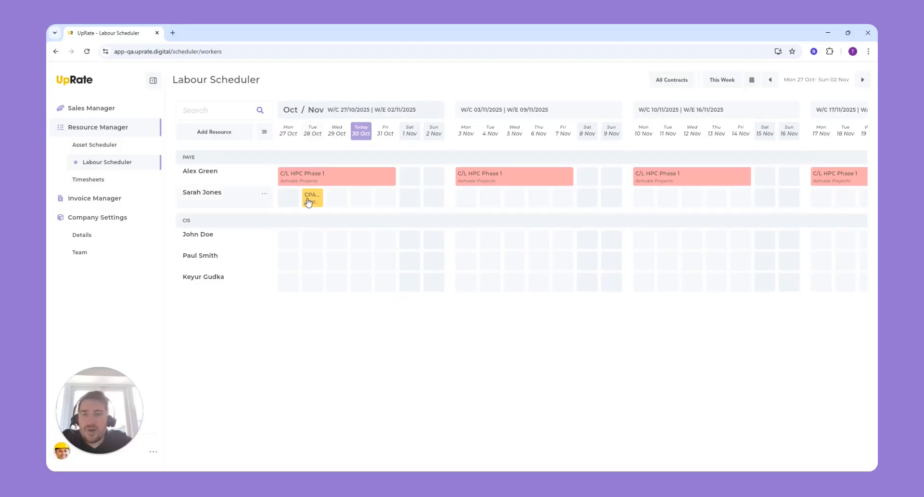
# Step: Assign the second PAYE worker to the HOLIDAY contract on 29 and 30 October and save
pyautogui.click(339, 201)
pyautogui.click(361, 199)
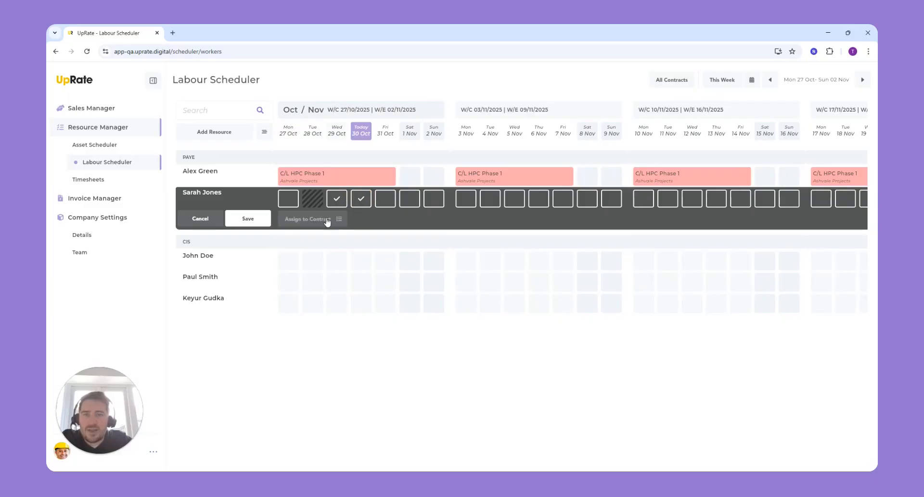
pyautogui.click(321, 219)
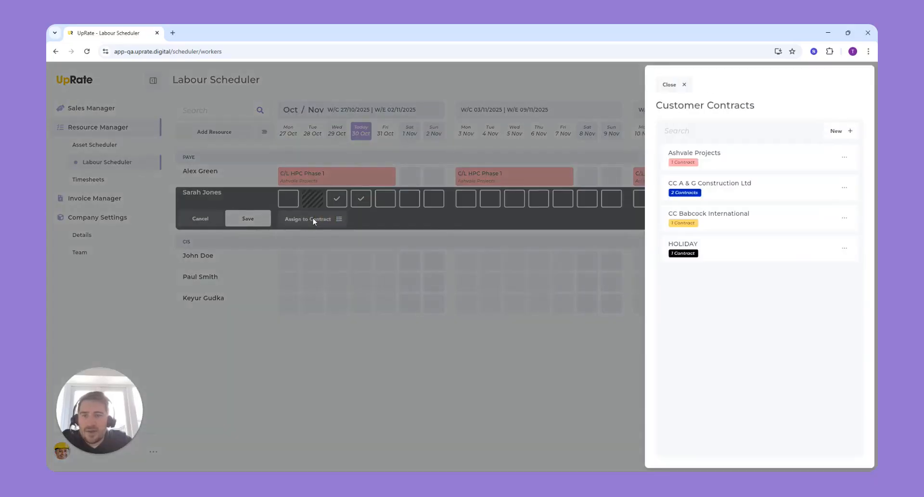
pyautogui.click(717, 251)
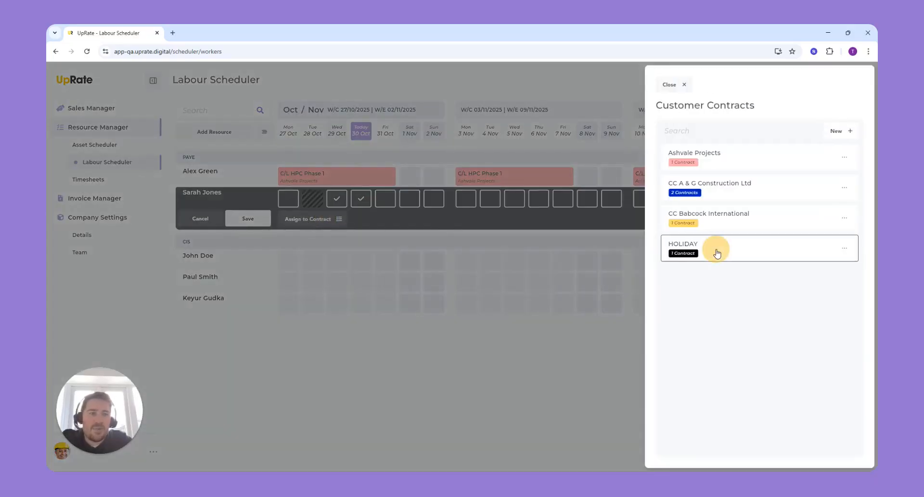
pyautogui.click(751, 161)
pyautogui.click(262, 222)
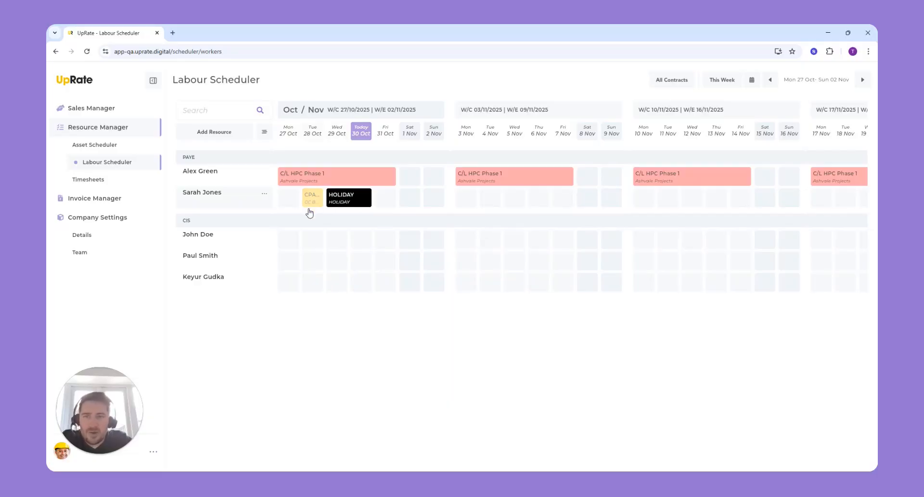
# Step: Assign the first CIS worker to CC Babcock International's CPA MOD Corsham contract on 29 and 30 October and save
pyautogui.click(212, 239)
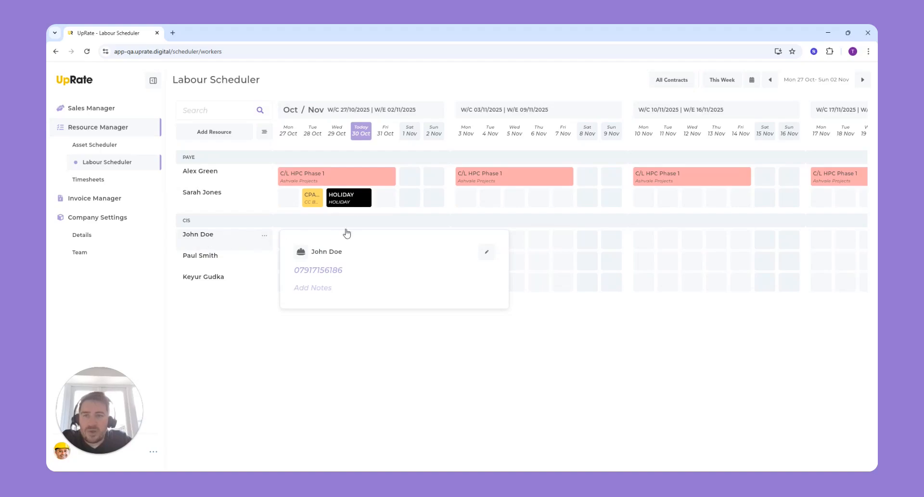
pyautogui.moveTo(216, 238)
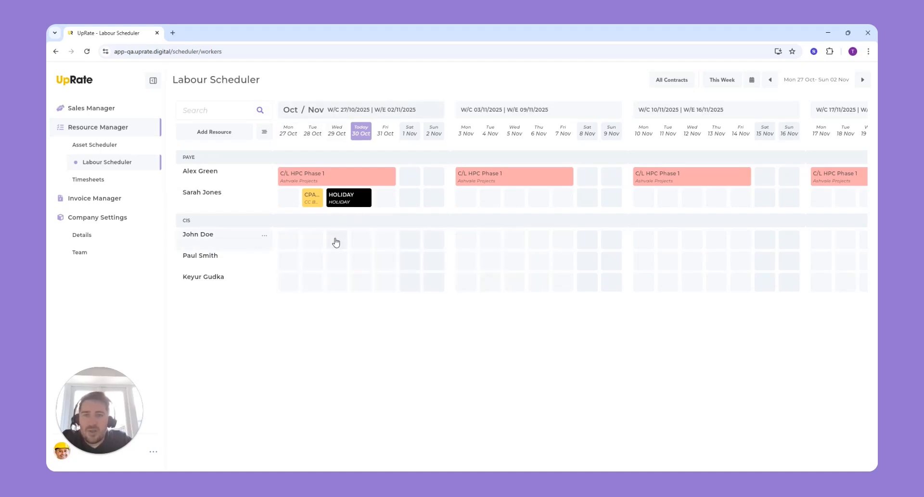
pyautogui.click(338, 244)
pyautogui.click(361, 240)
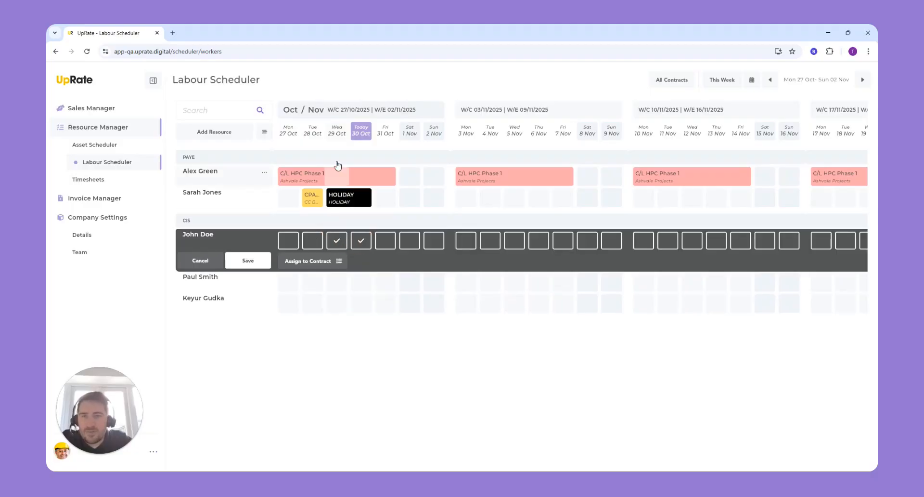
pyautogui.click(307, 261)
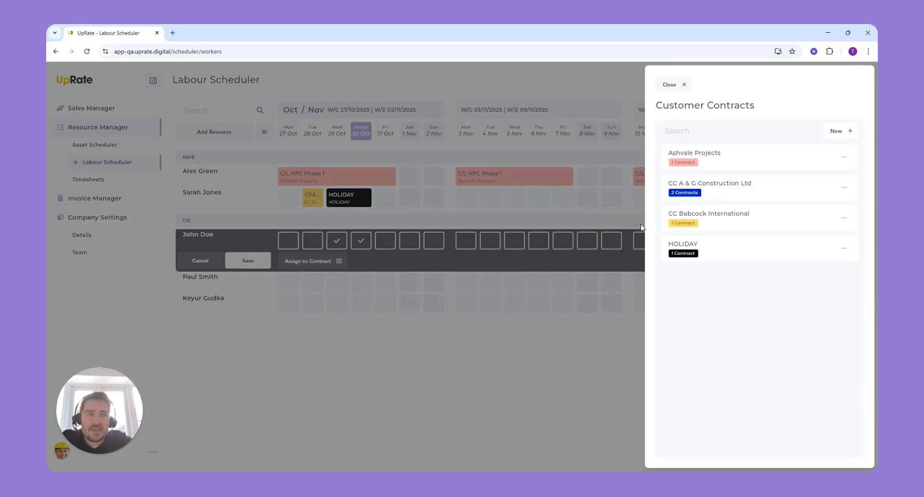
pyautogui.click(722, 219)
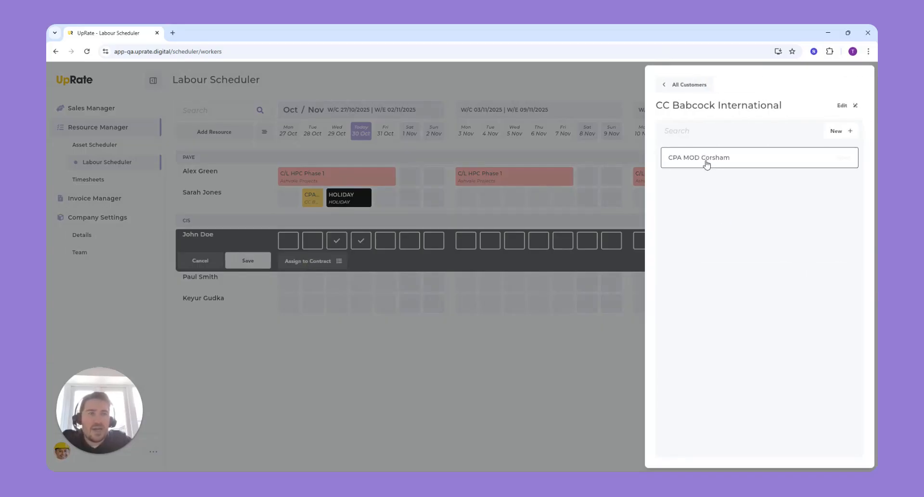
pyautogui.click(705, 162)
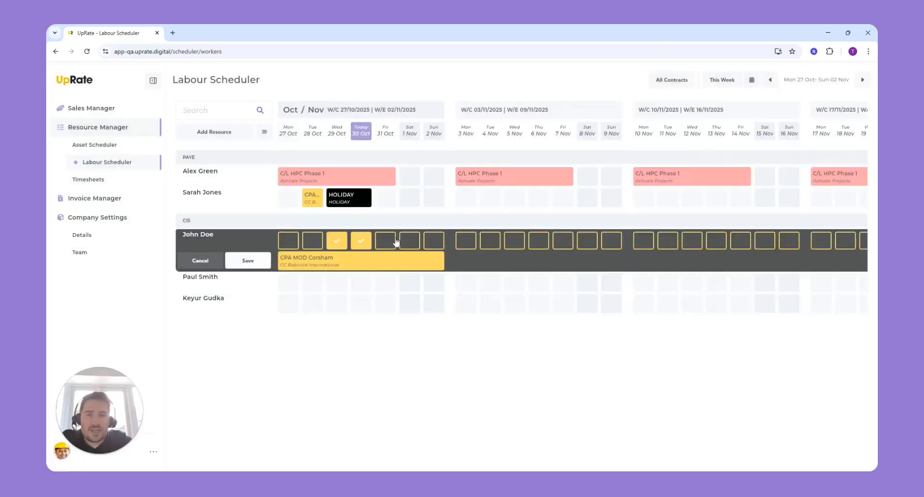
pyautogui.click(260, 260)
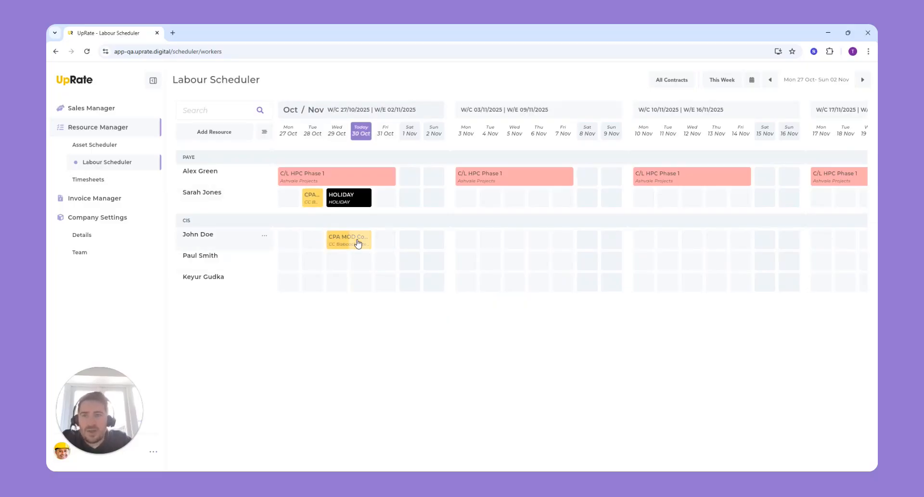
# Step: Check the worker allocations for CPA MOD Corsham in the Asset Scheduler and in Timesheets for 27 October to 2 November
pyautogui.click(99, 145)
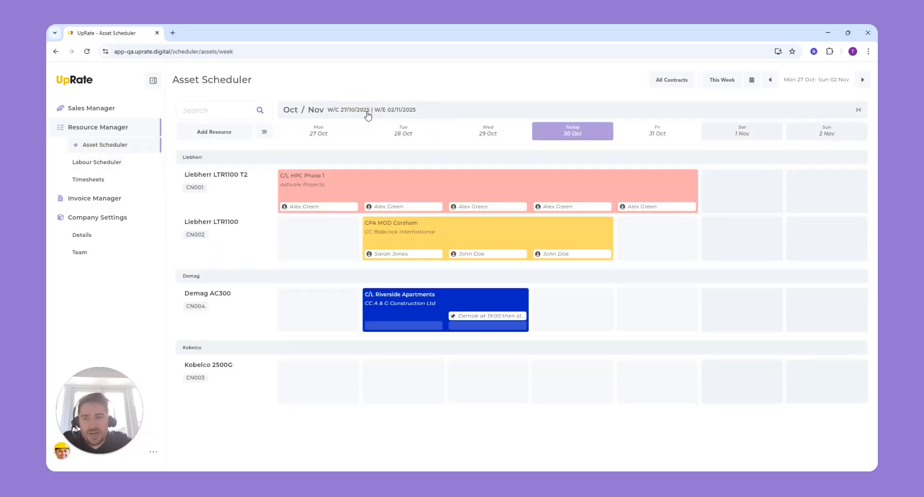
pyautogui.moveTo(246, 234)
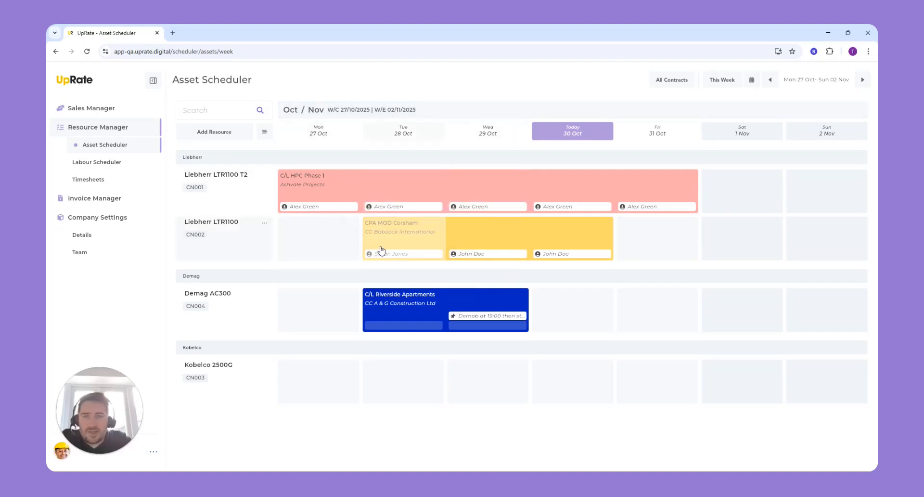
pyautogui.moveTo(390, 260)
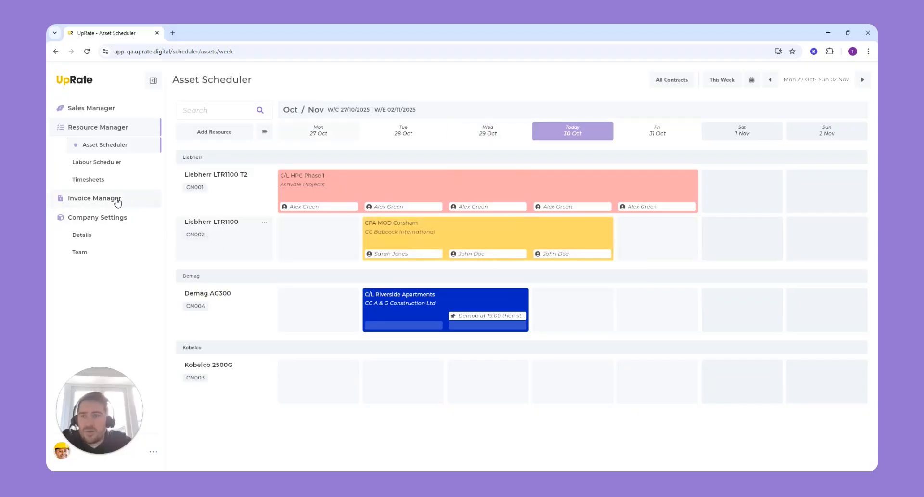
pyautogui.click(111, 183)
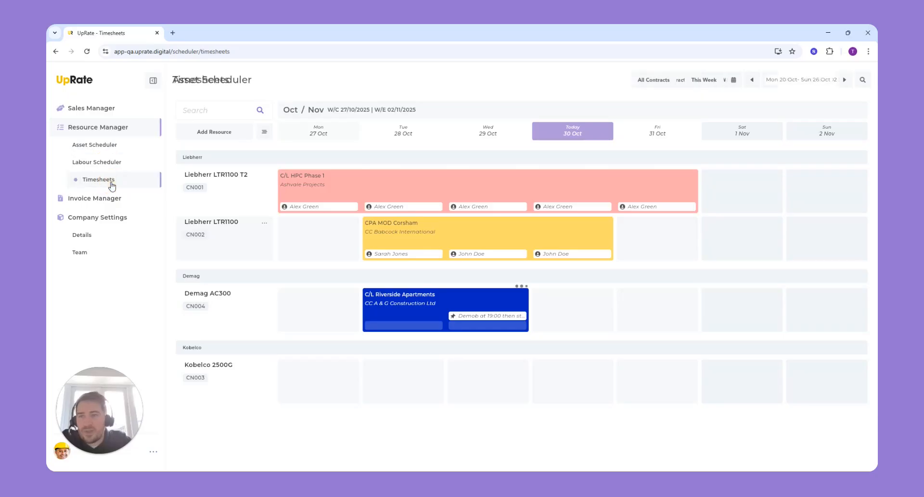
pyautogui.click(845, 81)
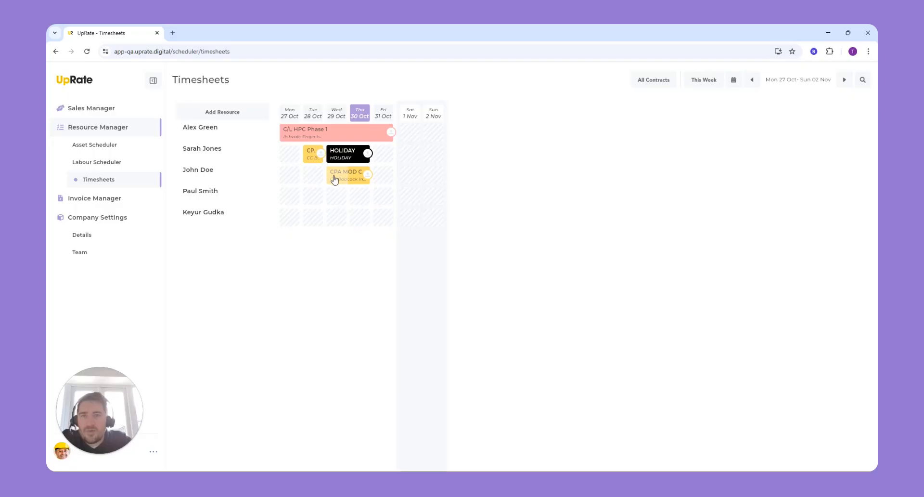
# Step: Open the CPA MOD Corsham invoice for 27 October to 2 November to check its scheduled resources
pyautogui.click(96, 198)
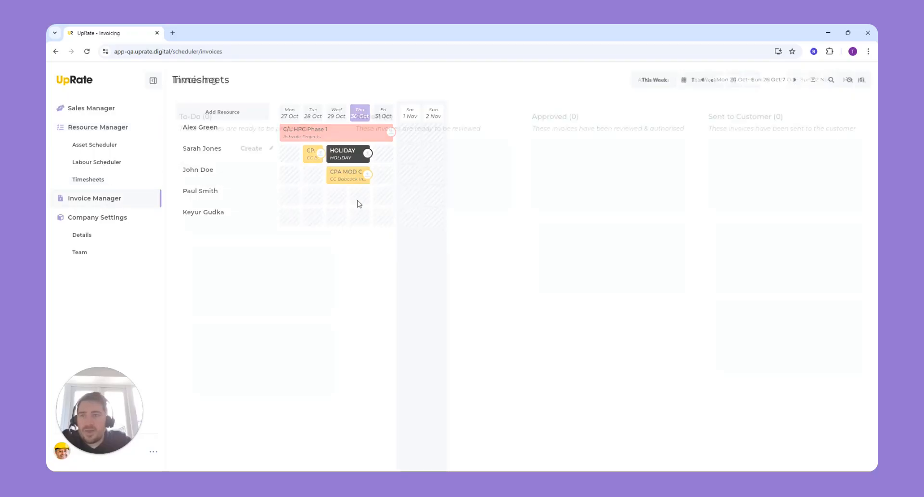
pyautogui.click(794, 81)
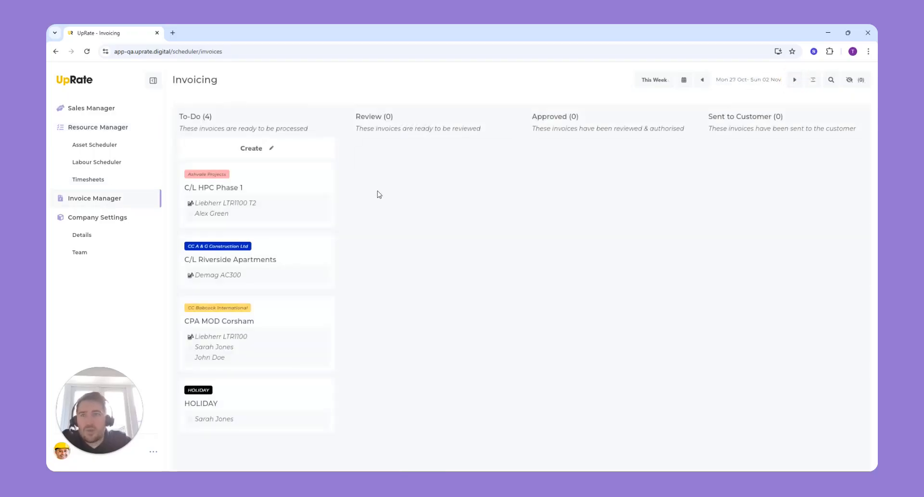
pyautogui.click(226, 325)
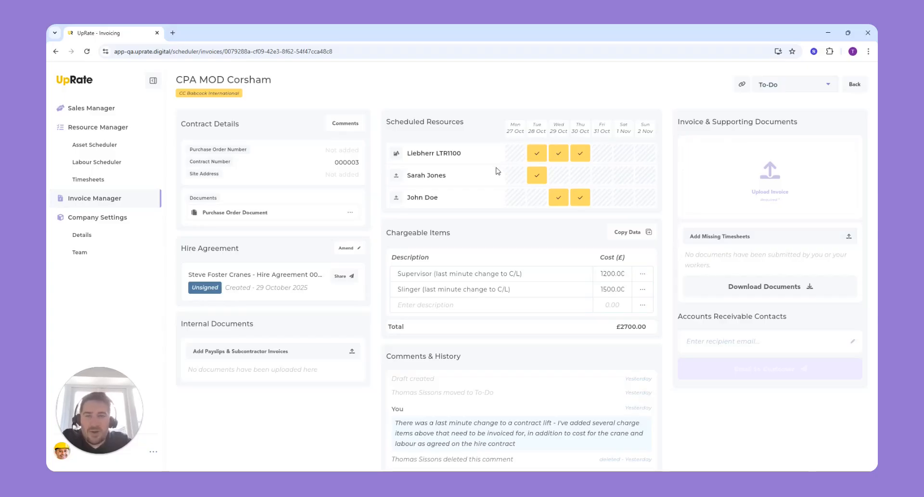
# Step: Browse the Asset Scheduler forward to the week of 3 November and return to the current week
pyautogui.click(110, 147)
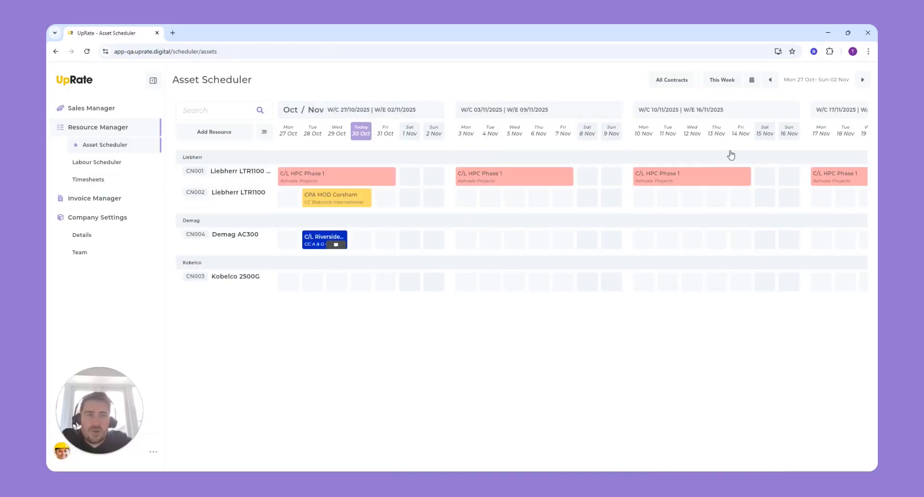
pyautogui.click(862, 80)
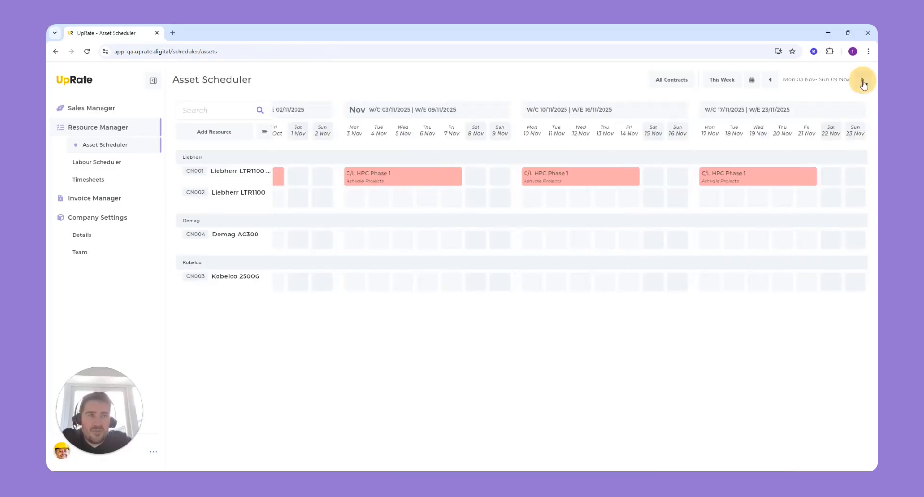
pyautogui.click(716, 81)
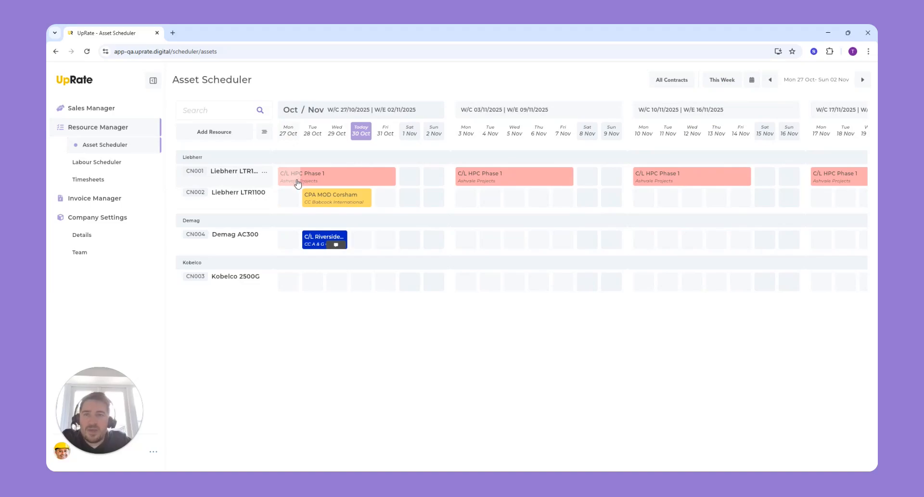
# Step: Expand the week of 27 October, check the Liebherr LTR1100 T2 driver's details for 31 October, and return to the multi-week view
pyautogui.click(317, 114)
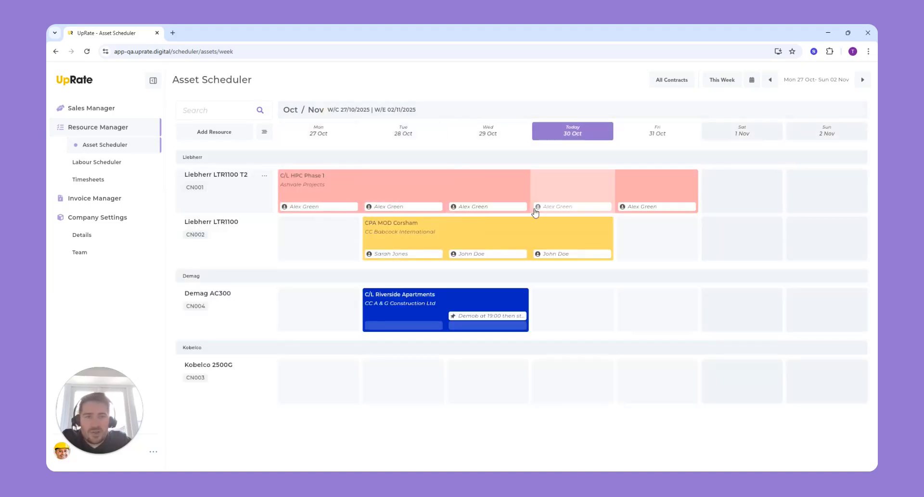
pyautogui.moveTo(662, 209)
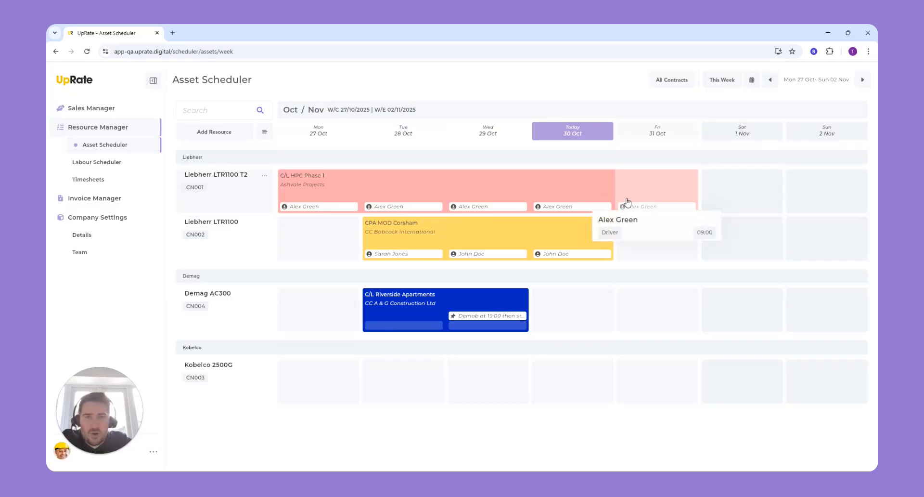
pyautogui.click(418, 119)
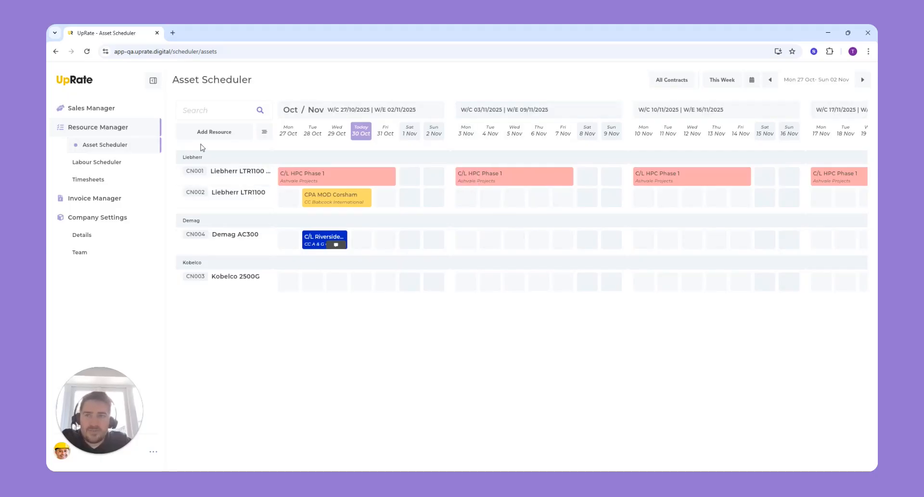
# Step: Check the worker allocations for the week of 27 October in the Labour Scheduler and return to the multi-week view
pyautogui.click(96, 163)
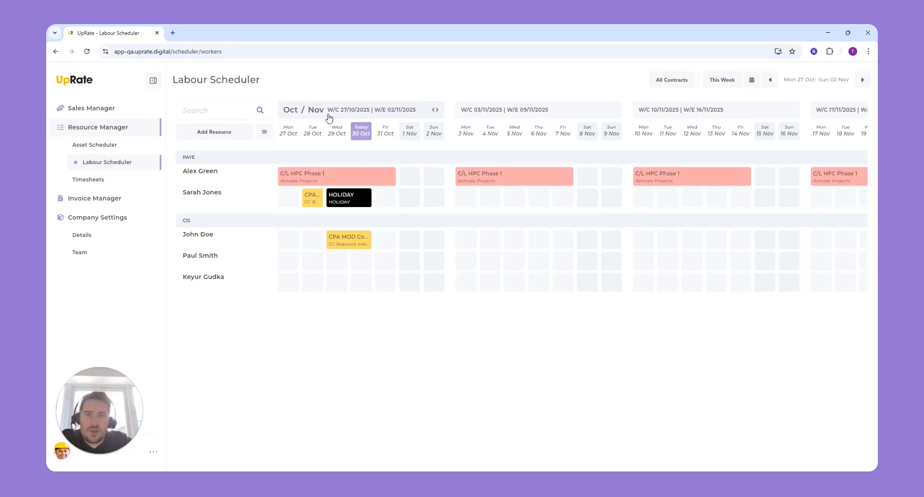
pyautogui.click(346, 110)
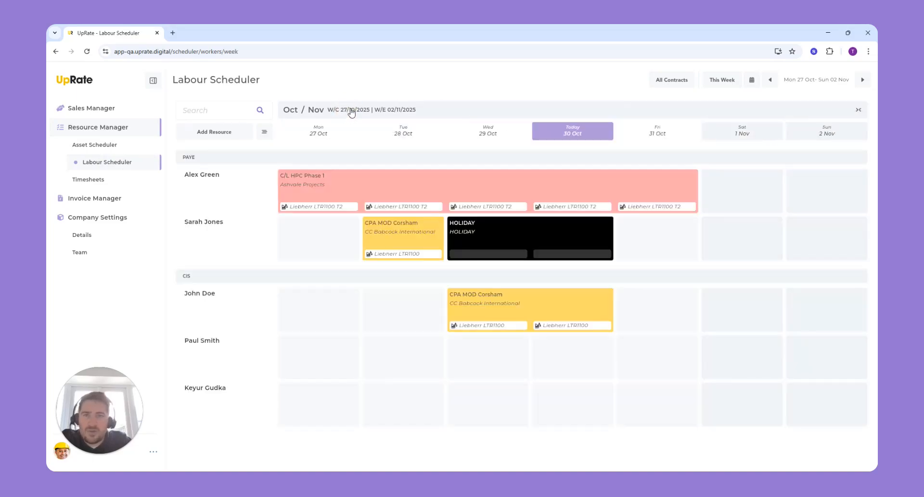
pyautogui.click(351, 111)
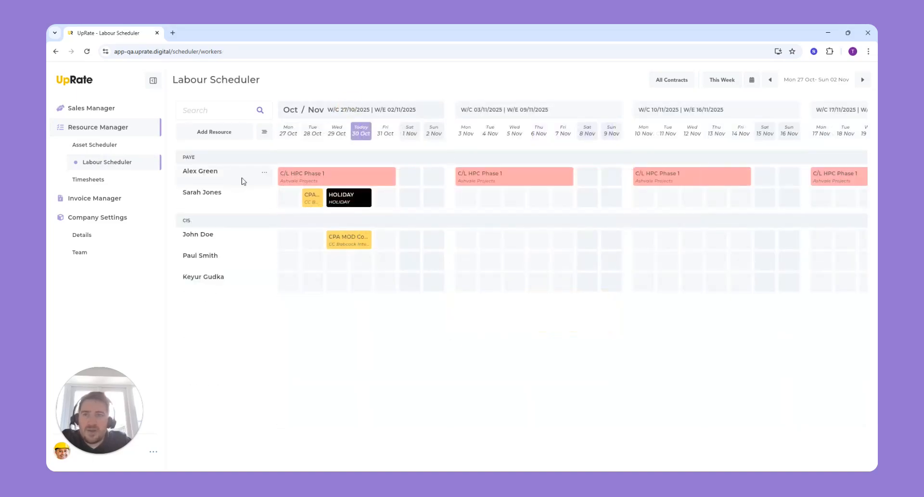
# Step: Cancel the first PAYE worker's C/L HPC Phase 1 assignment from 3 November onwards
pyautogui.click(226, 181)
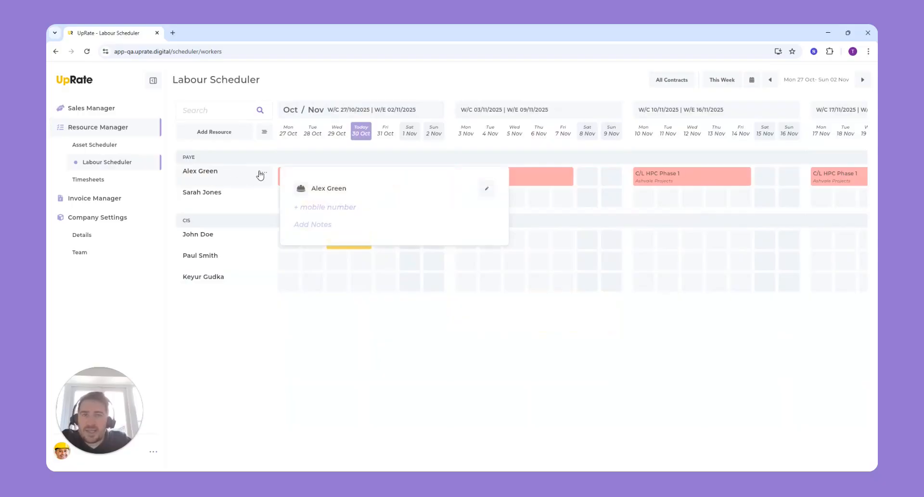
pyautogui.click(488, 122)
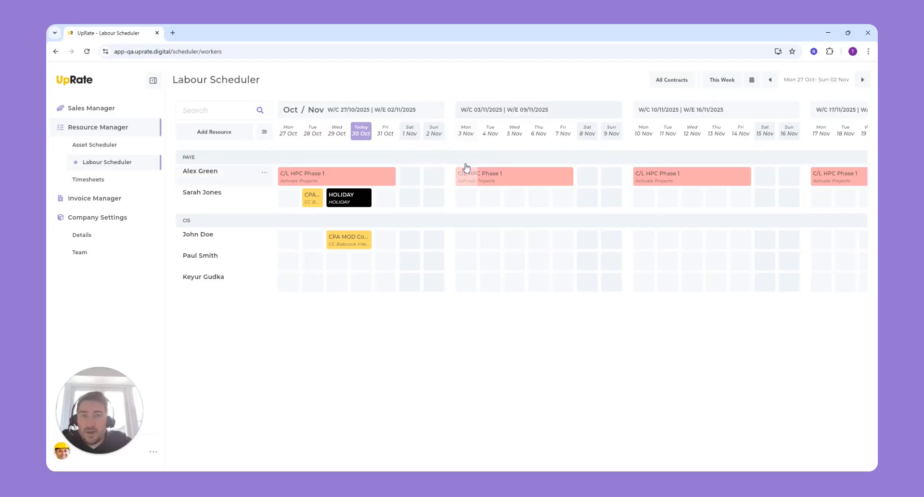
pyautogui.rightClick(463, 181)
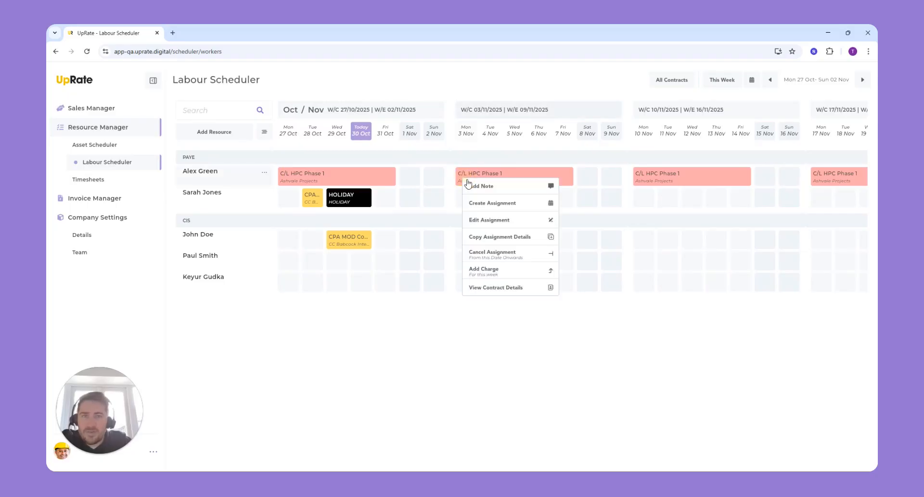
pyautogui.click(495, 255)
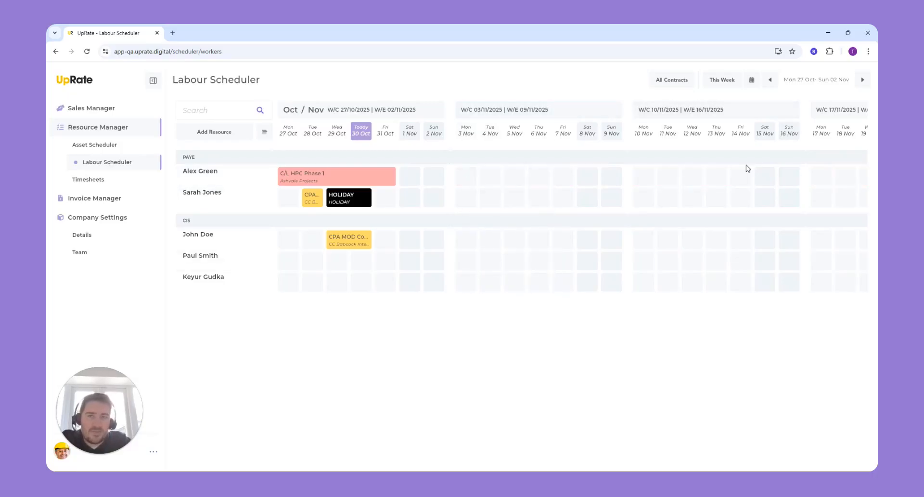
# Step: Start a new assignment for the first PAYE worker on 3 November using the HOLIDAY contract
pyautogui.click(469, 177)
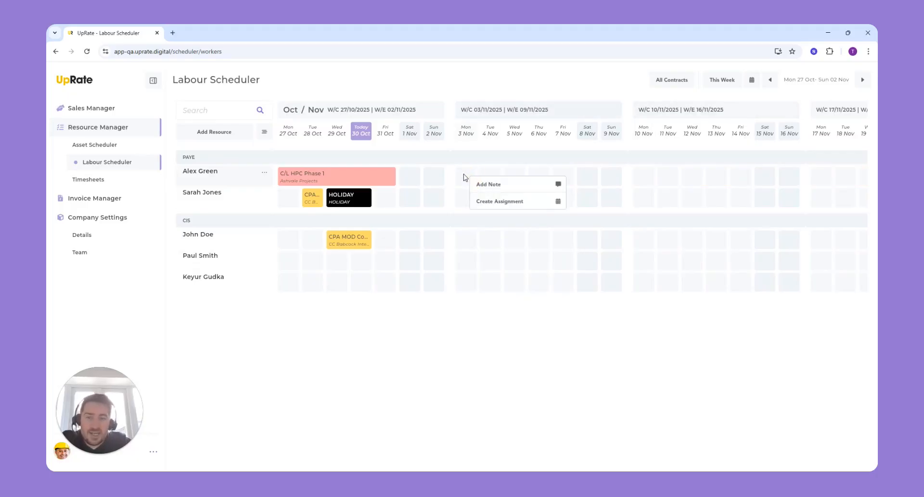
pyautogui.click(463, 176)
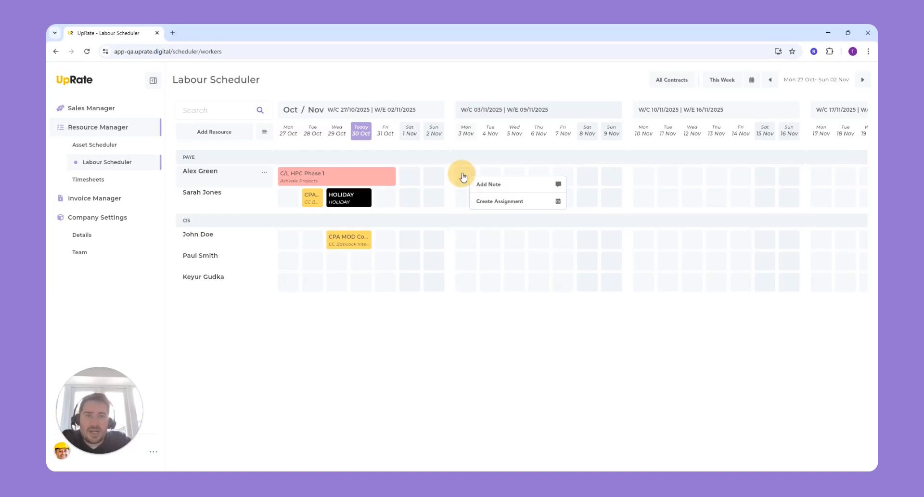
pyautogui.click(490, 202)
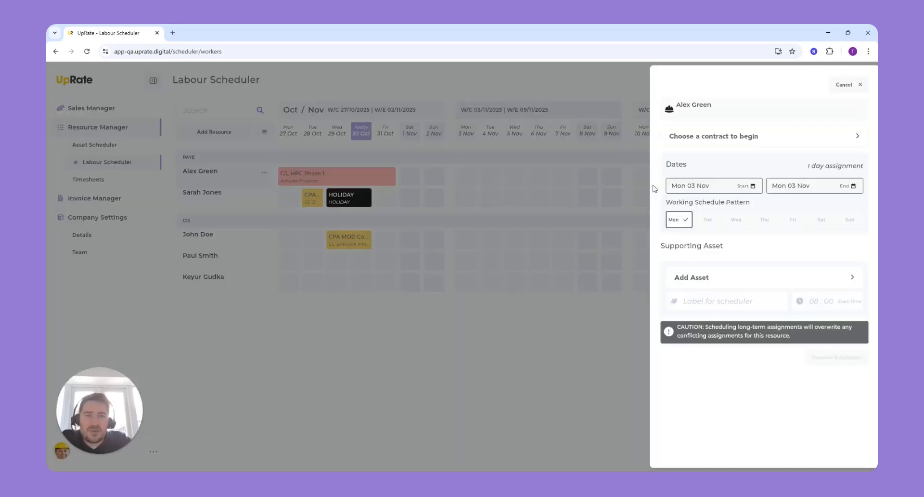
pyautogui.click(725, 139)
pyautogui.click(732, 248)
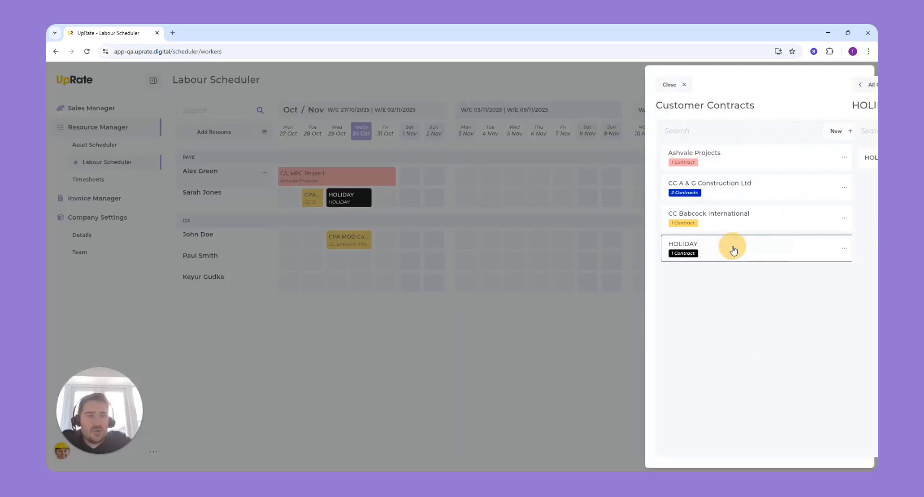
pyautogui.click(758, 162)
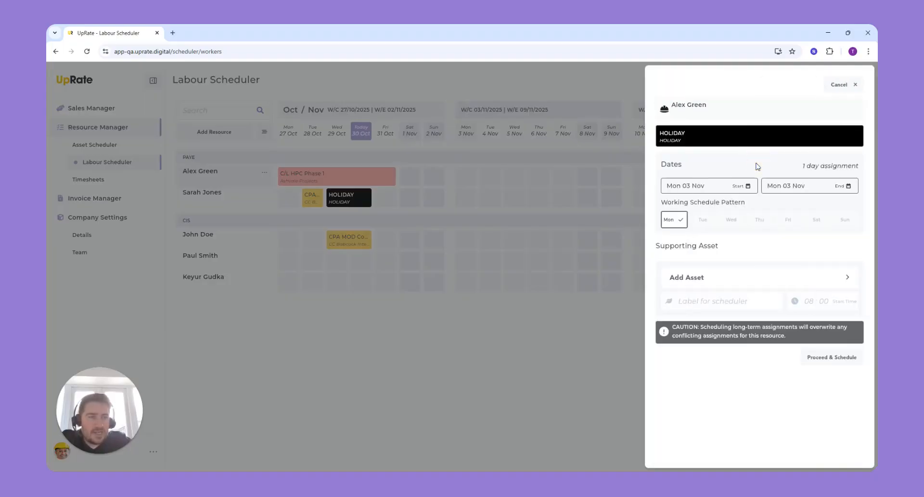
# Step: Set the holiday assignment's end date to 14 December 2025 and schedule it
pyautogui.click(800, 188)
pyautogui.click(559, 202)
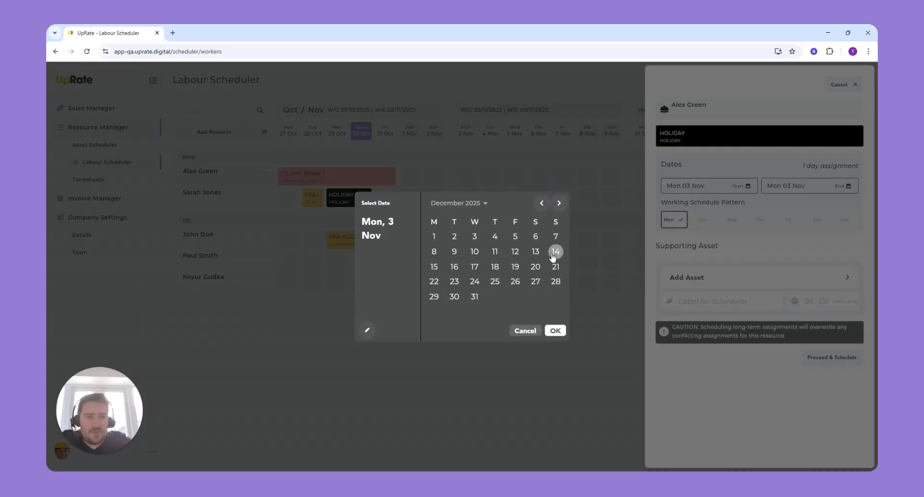
pyautogui.click(556, 251)
pyautogui.click(555, 330)
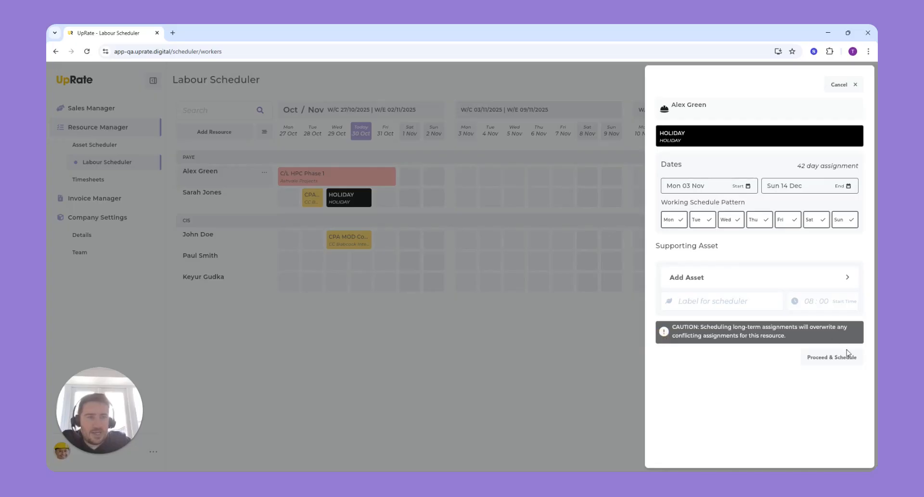
pyautogui.click(834, 357)
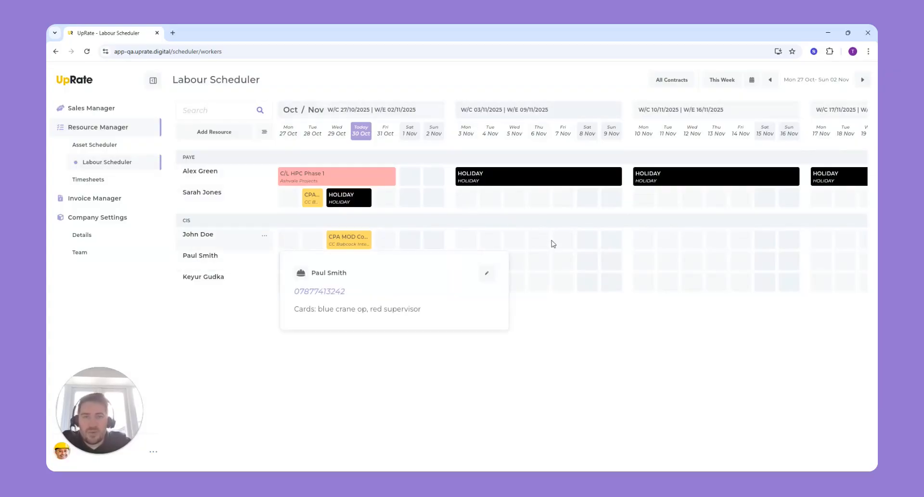
# Step: Start a new assignment for the second CIS worker on 3 November using the Ashvale Projects contract C/L HPC Phase 1
pyautogui.click(467, 264)
pyautogui.click(494, 286)
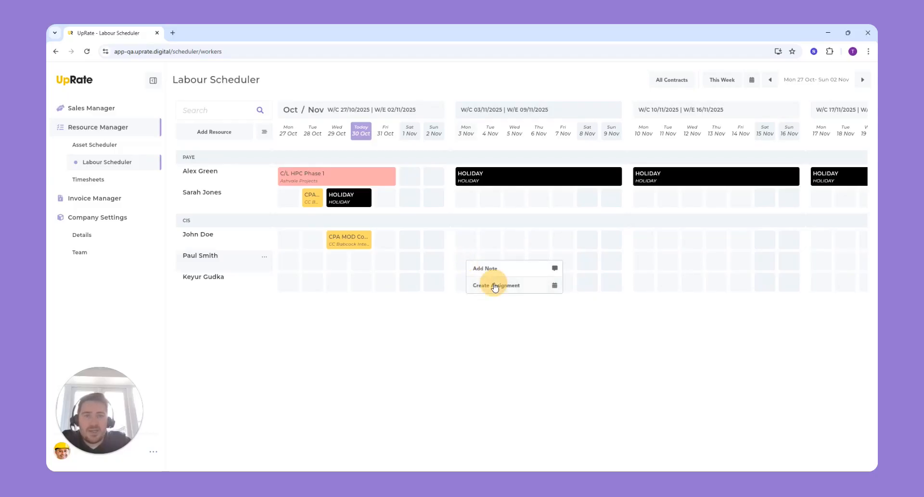
pyautogui.click(752, 140)
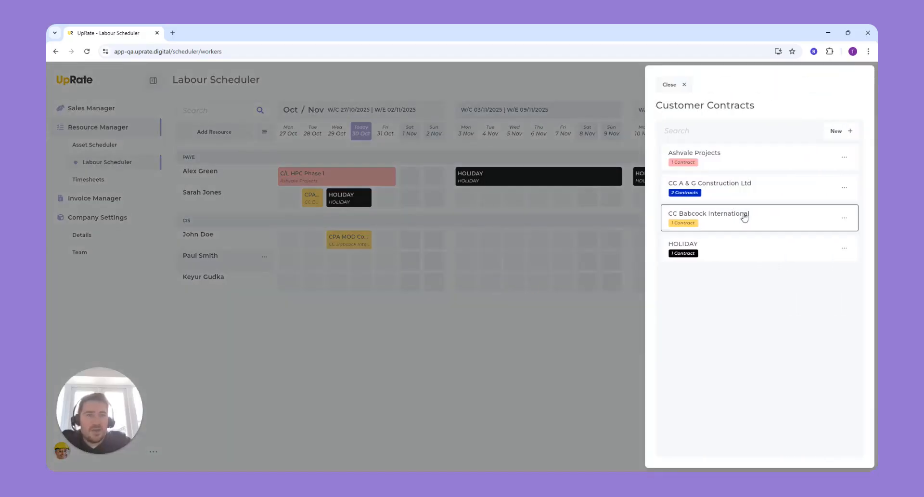
pyautogui.click(705, 162)
pyautogui.click(726, 161)
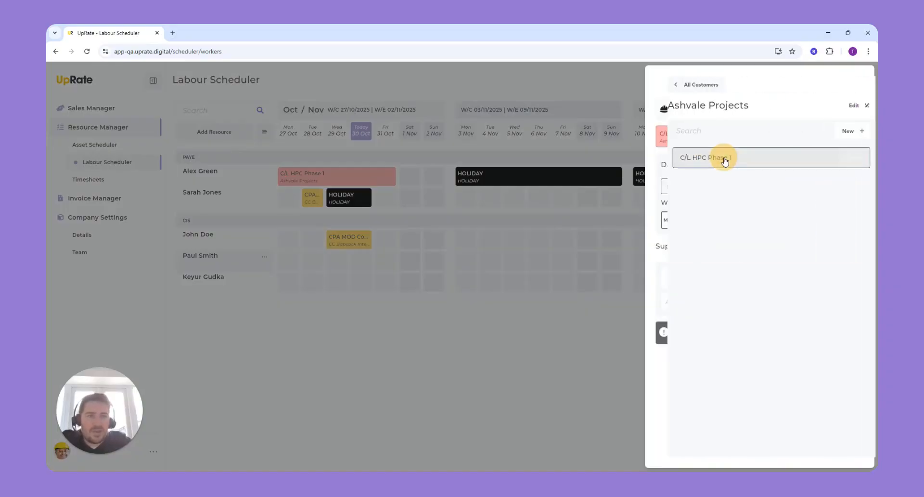
# Step: Set the C/L HPC Phase 1 assignment's end date to 19 December 2025, exclude Saturday and Sunday, and schedule it
pyautogui.click(796, 189)
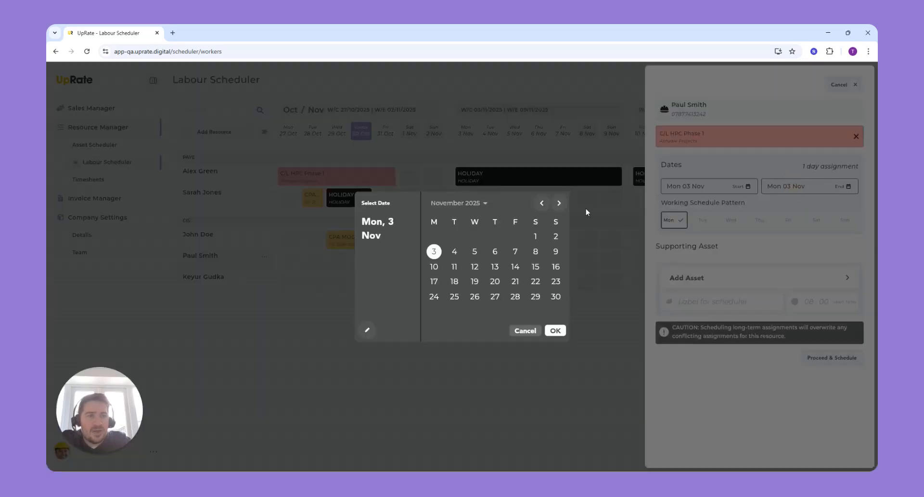
pyautogui.click(559, 203)
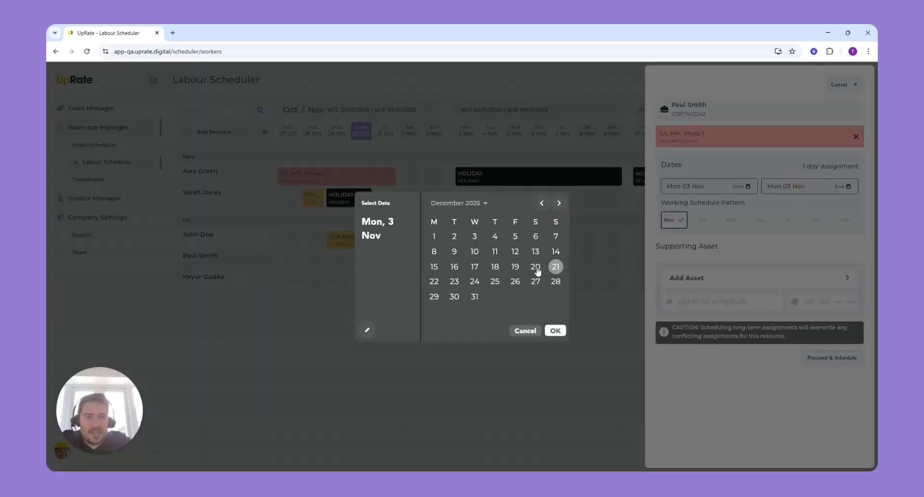
pyautogui.click(515, 266)
pyautogui.click(555, 330)
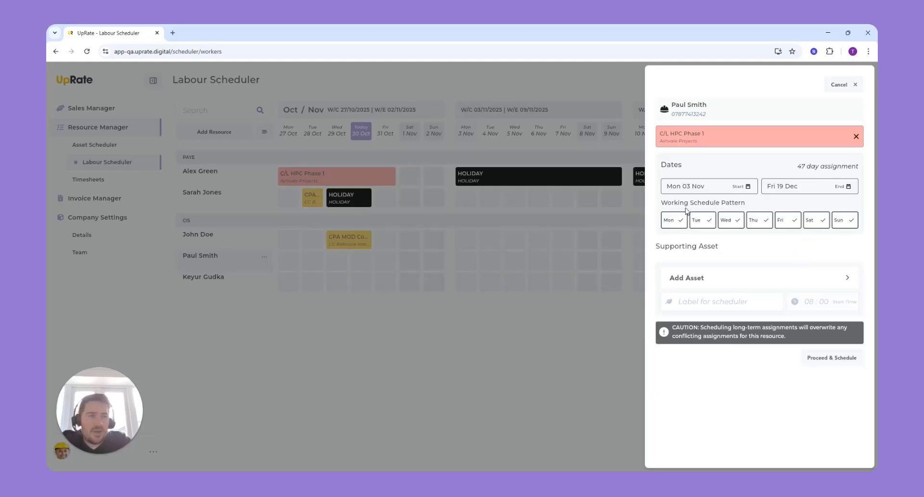
pyautogui.click(843, 222)
pyautogui.click(811, 222)
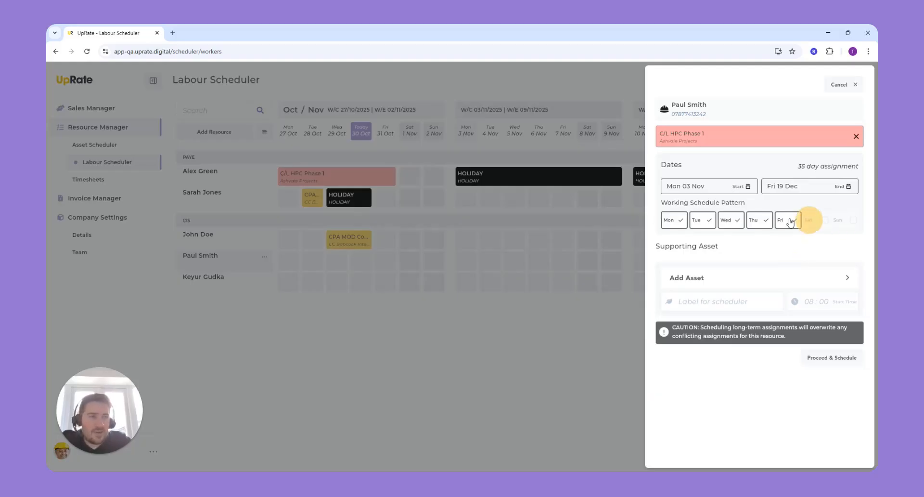
pyautogui.click(824, 356)
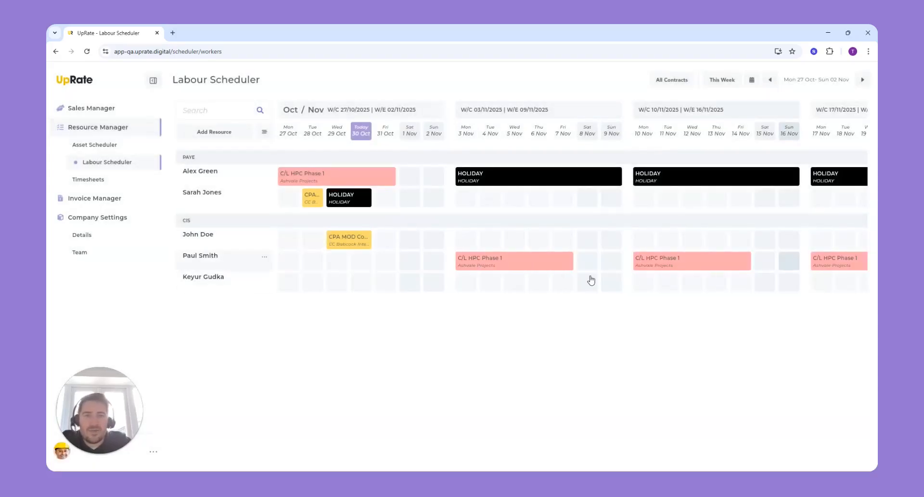
# Step: Check the Liebherr LTR1100 T2 drivers in the Asset Scheduler for the weeks of 27 October and 3 November, and return to the multi-week view
pyautogui.click(110, 145)
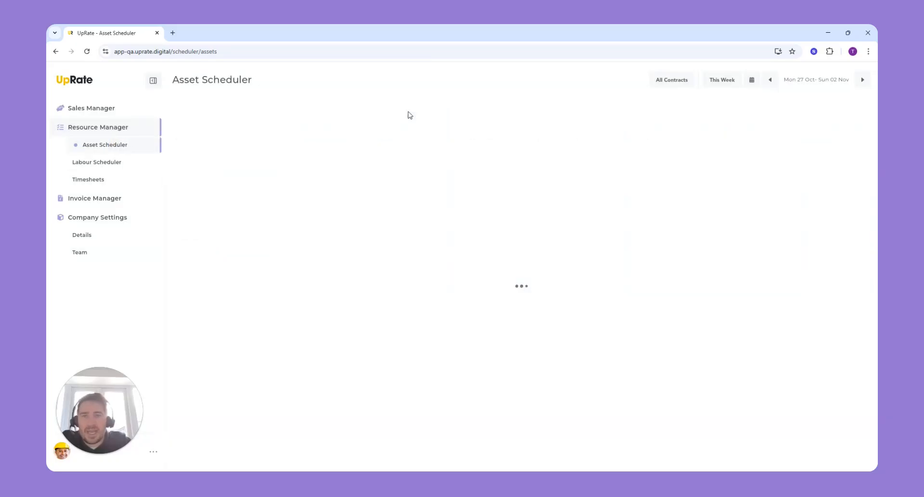
pyautogui.click(339, 110)
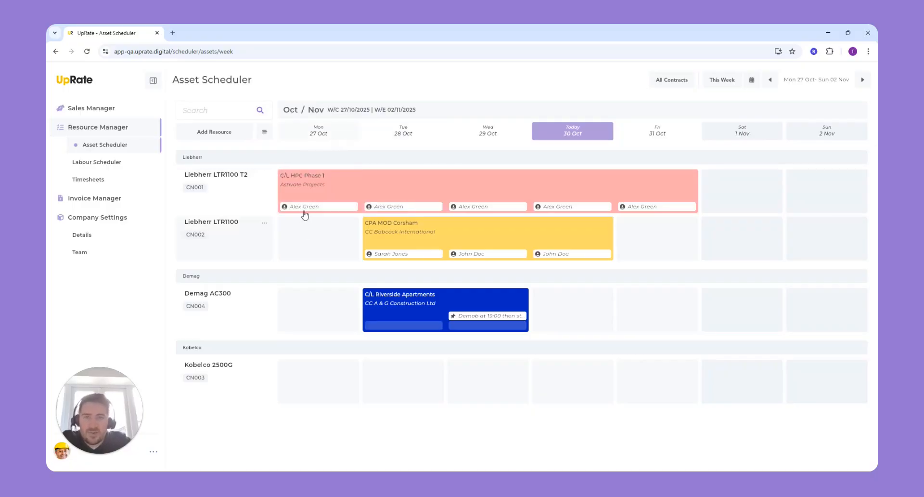
pyautogui.click(861, 79)
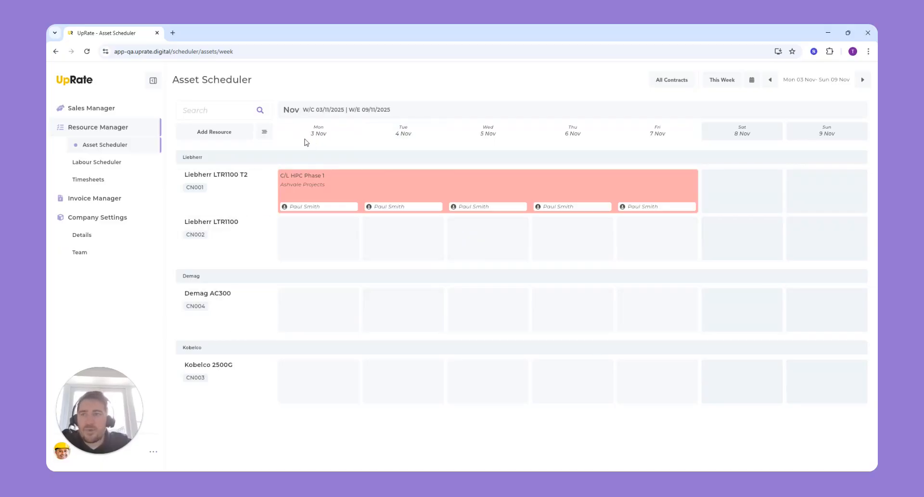
pyautogui.click(337, 109)
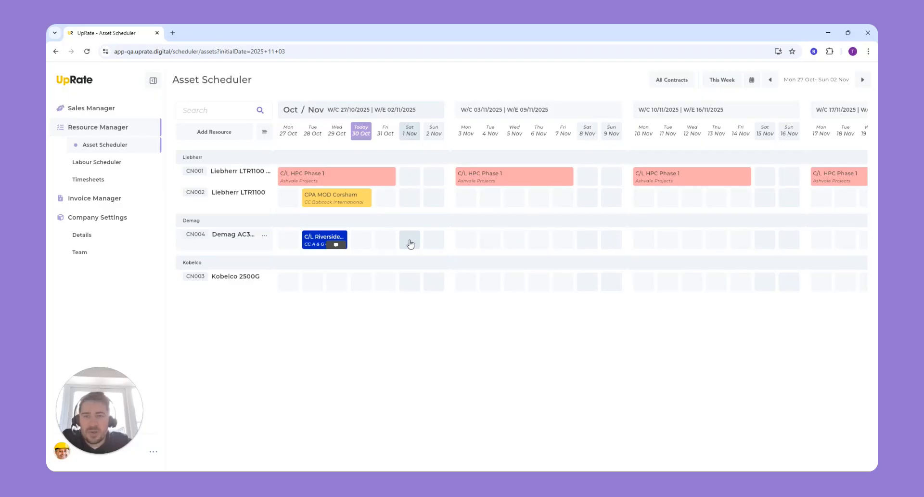
# Step: Look at the CPA MOD Corsham assignment options in the Asset Scheduler and the second PAYE worker's details in the Labour Scheduler
pyautogui.rightClick(336, 204)
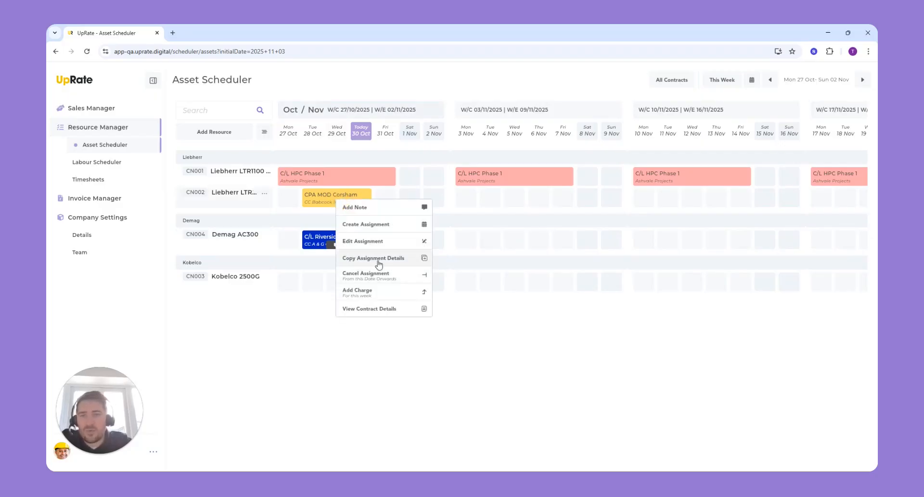
pyautogui.click(260, 316)
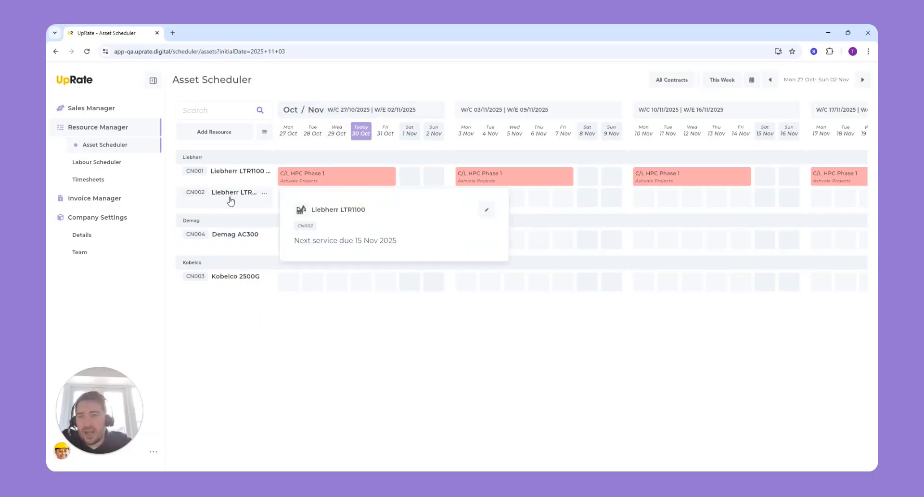
pyautogui.click(126, 162)
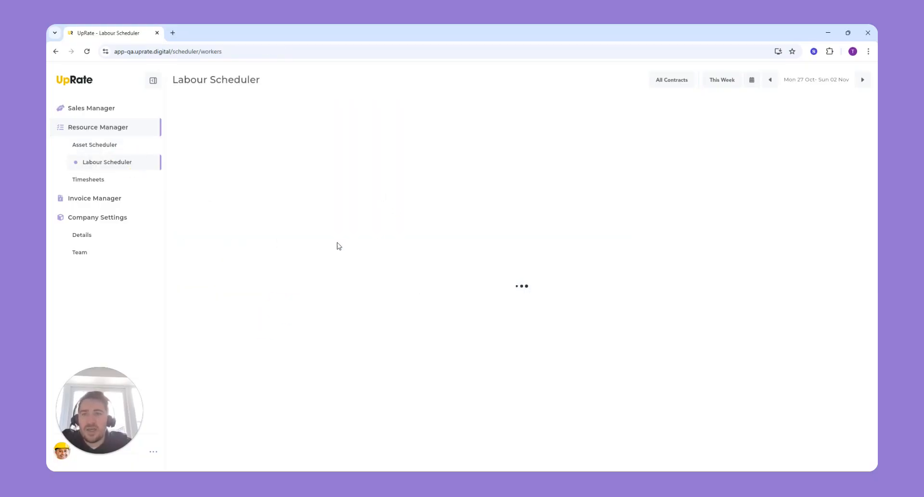
pyautogui.click(229, 196)
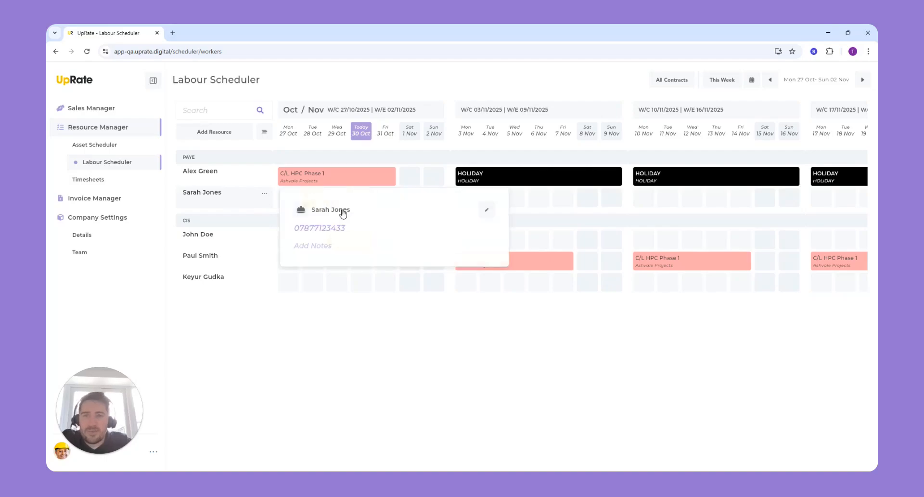